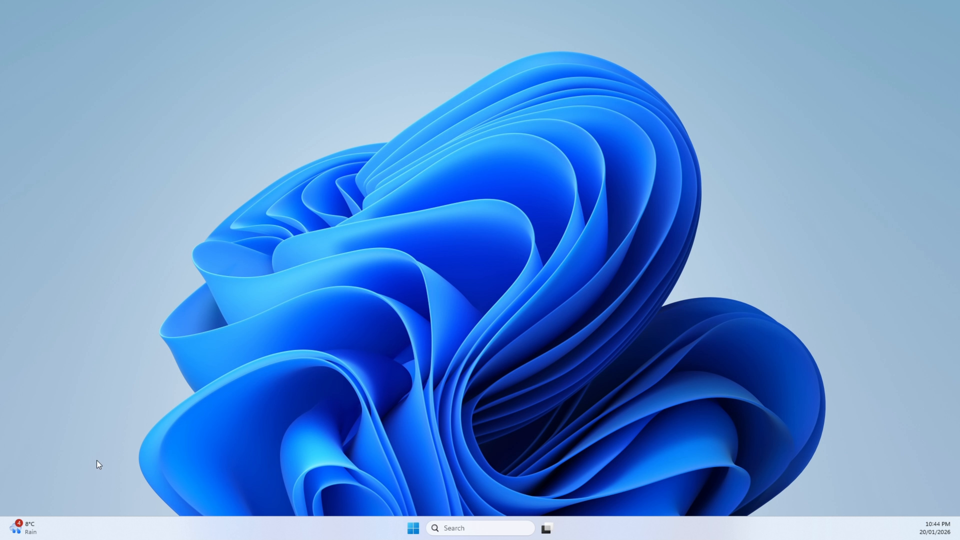
- Find and open Hyper-V Manager, and maximize its window
click(473, 522)
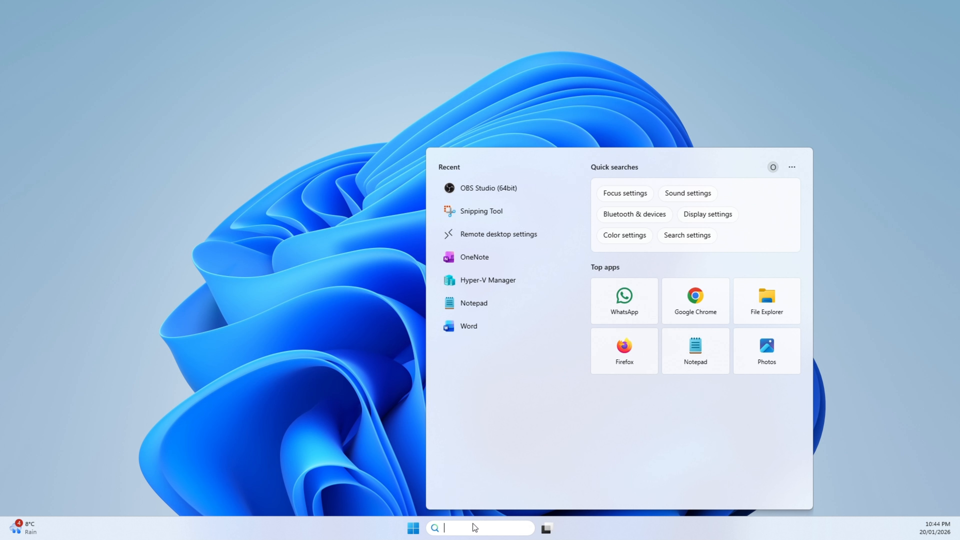
text(HYPYP)
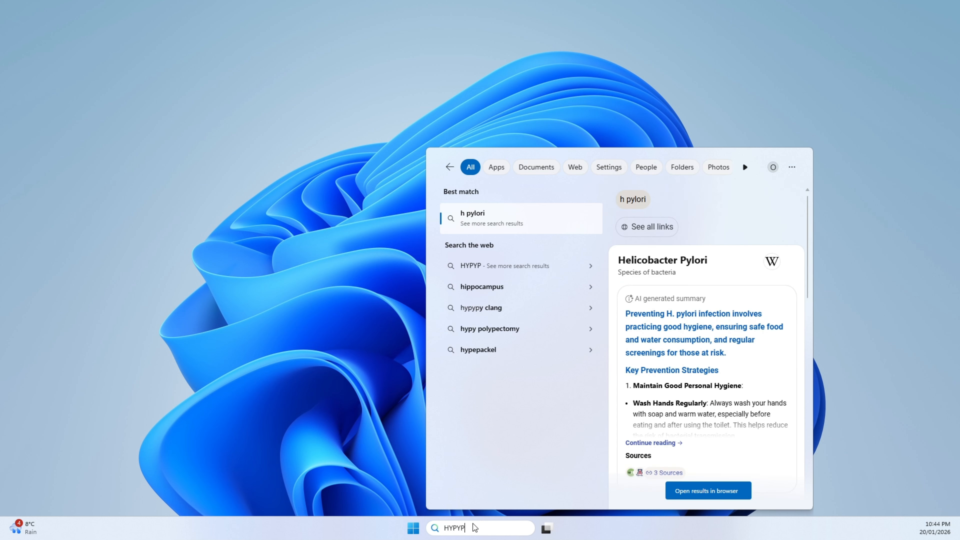
key(BackSpace)
key(BackSpace)
key(BackSpace)
key(BackSpace)
key(BackSpace)
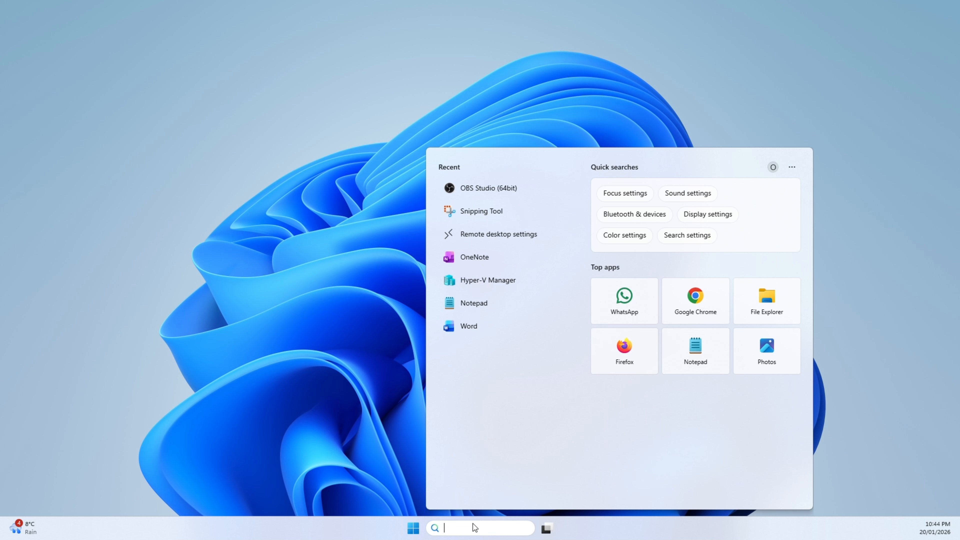
text(HY)
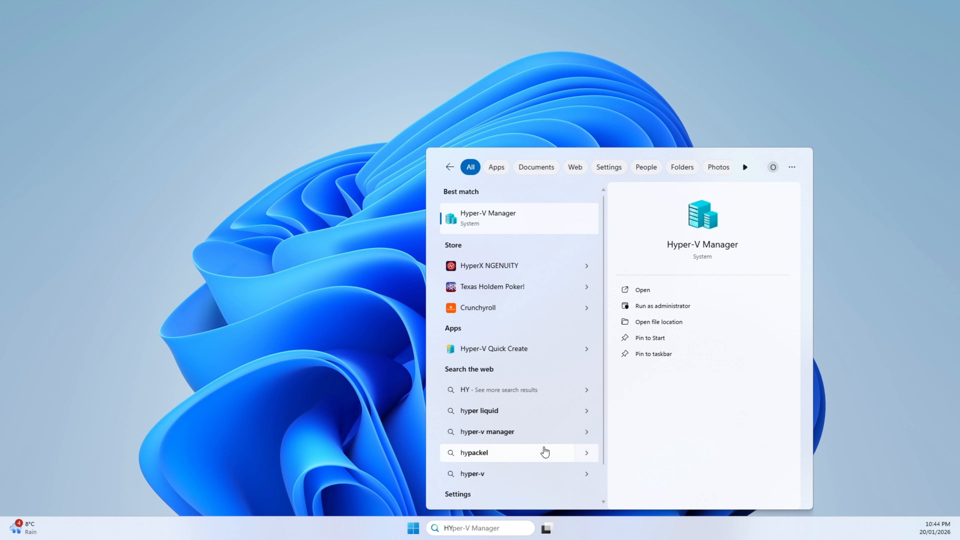
click(499, 218)
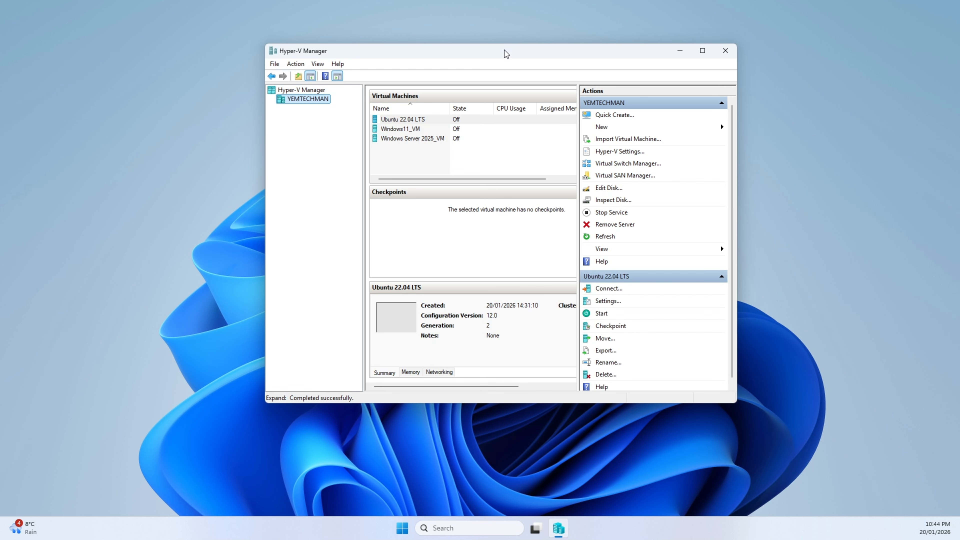
double_click(487, 54)
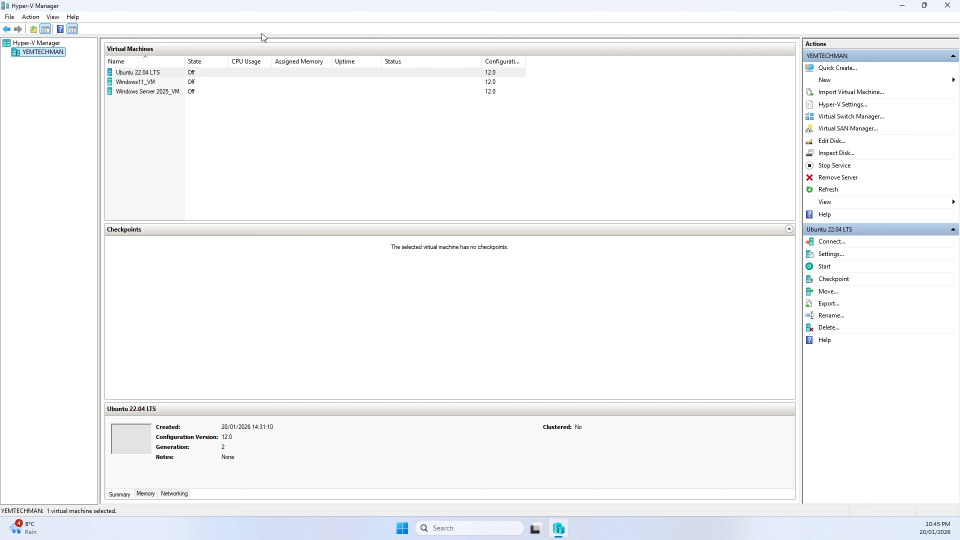
- Start a Quick Create virtual machine with Ubuntu 22.04 LTS as the operating system and expand its additional options
click(828, 70)
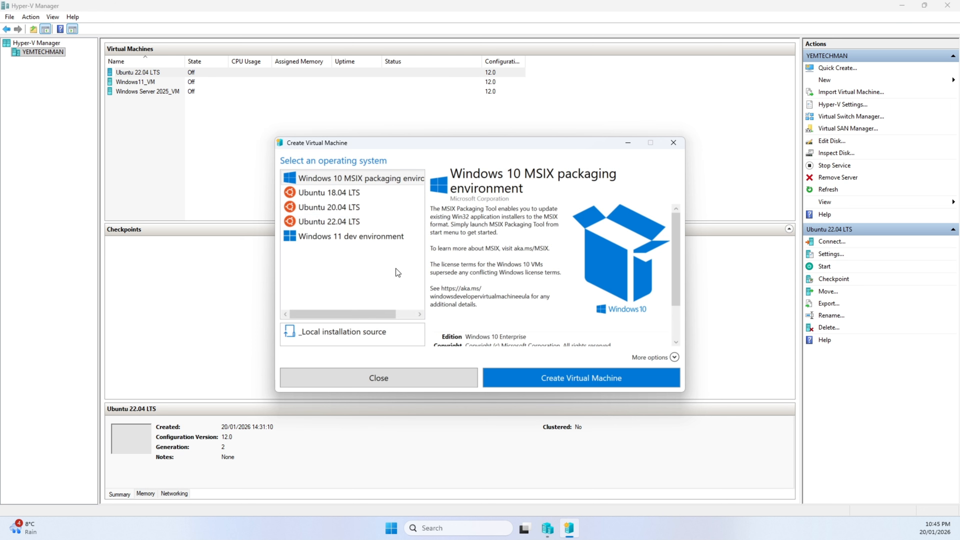
click(346, 221)
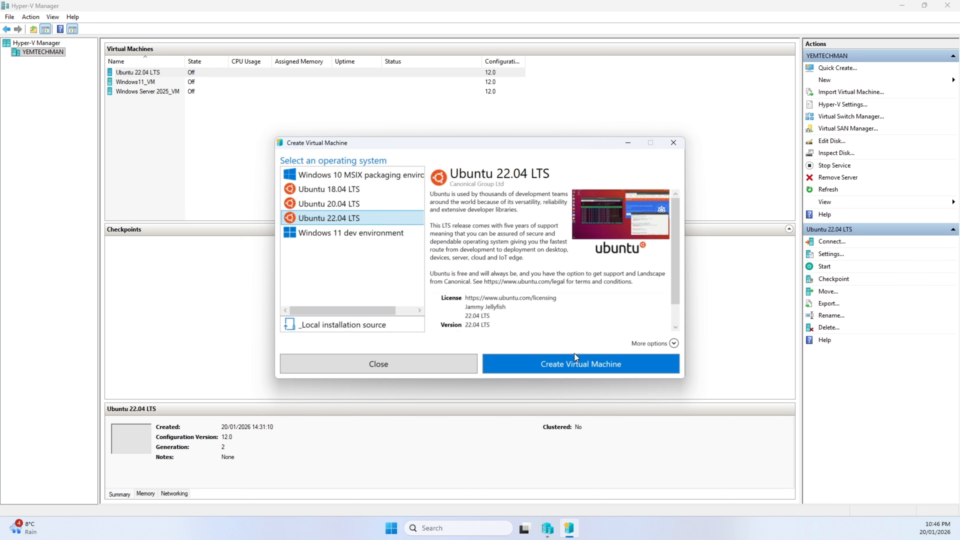
click(585, 360)
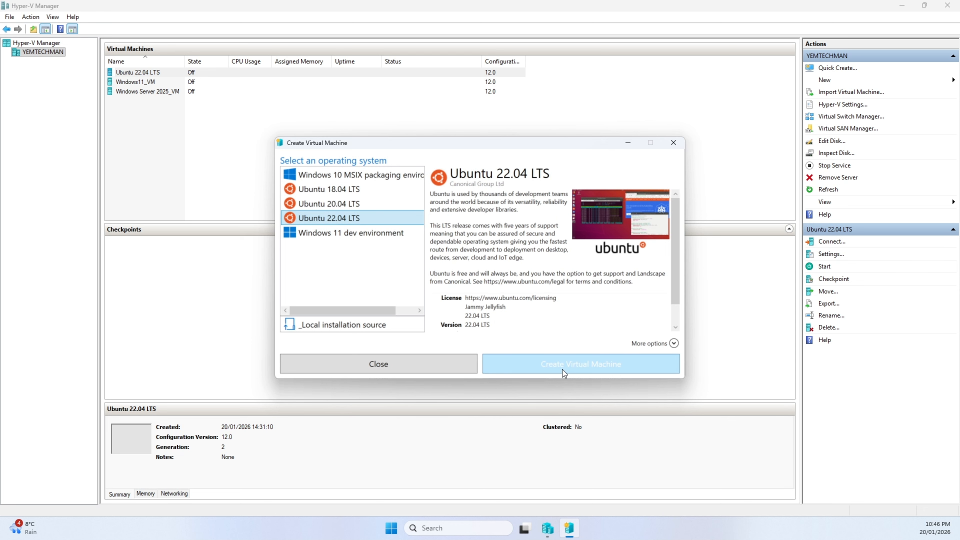
drag(674, 297, 673, 315)
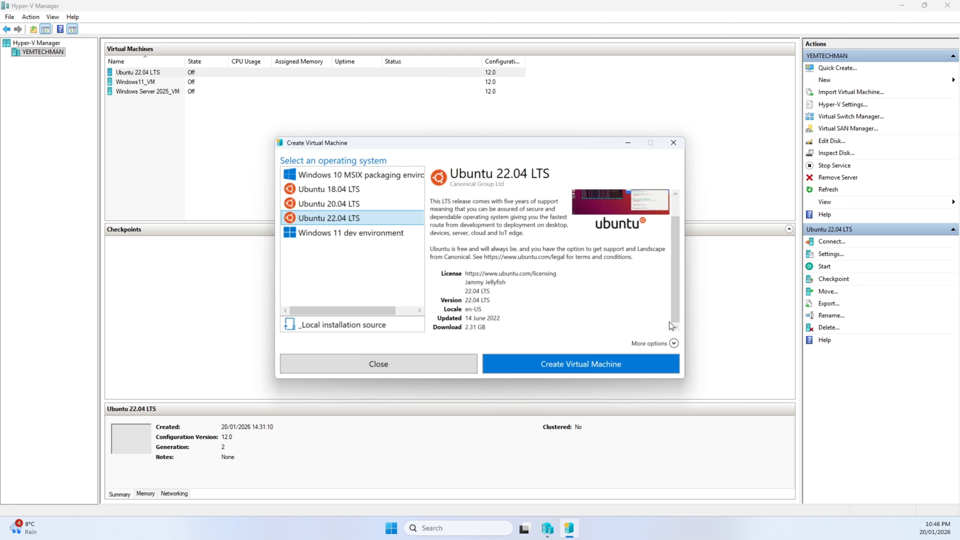
click(673, 343)
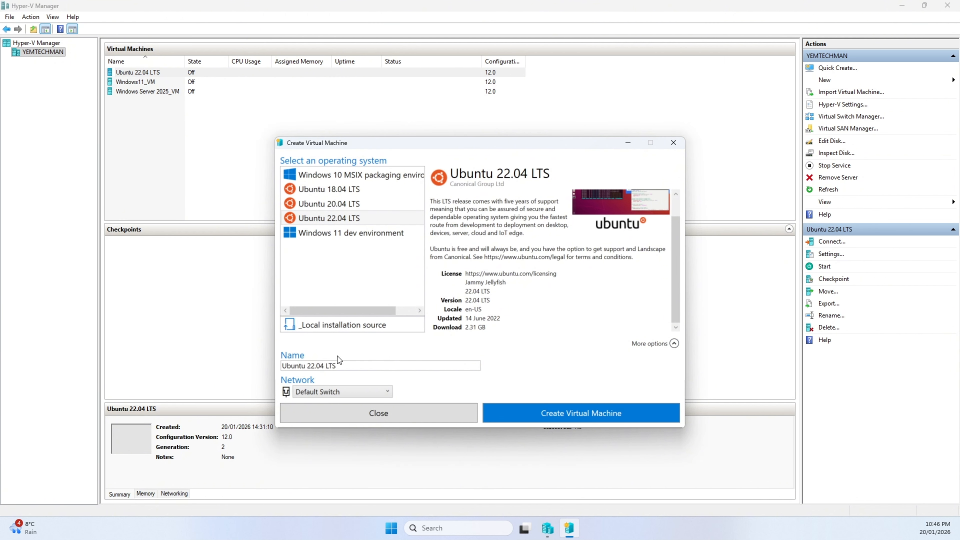
- Choose Default Switch as the network for the new virtual machine
triple_click(301, 367)
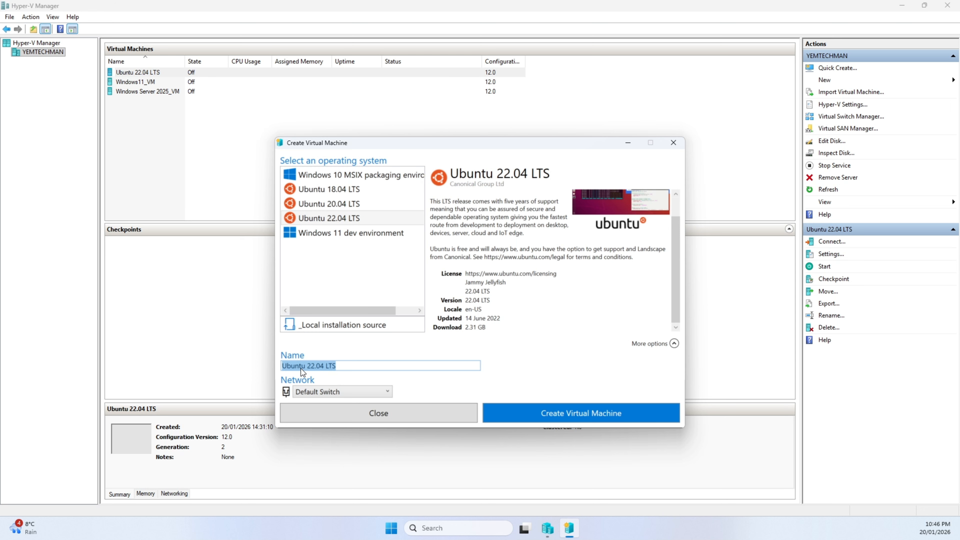
click(301, 366)
click(313, 391)
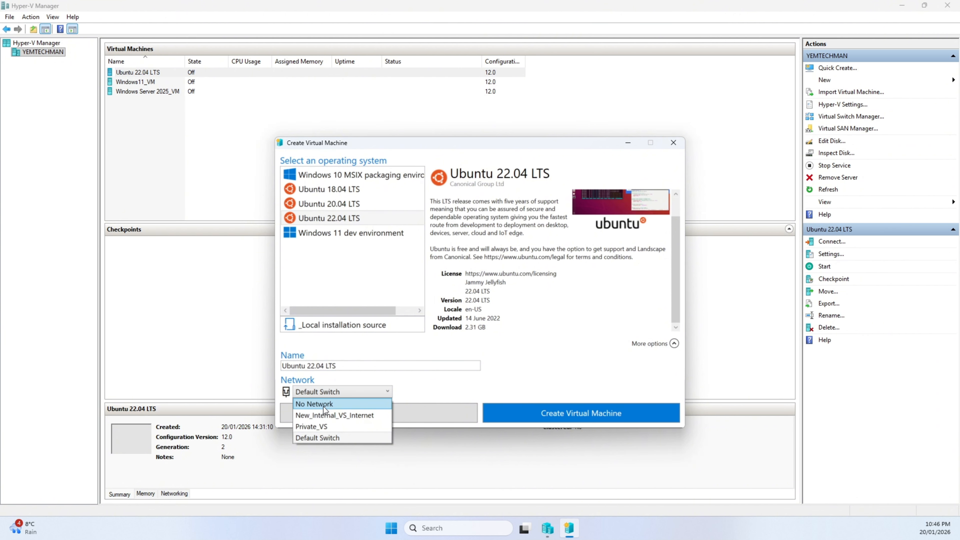
click(330, 437)
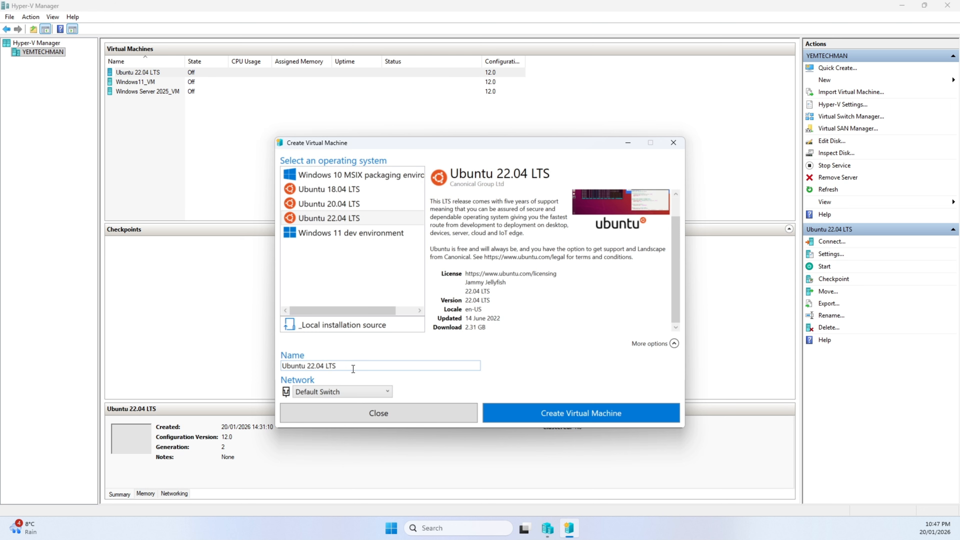
- Name the virtual machine Ubuntu 22.04 LTS_VM and create it
click(366, 366)
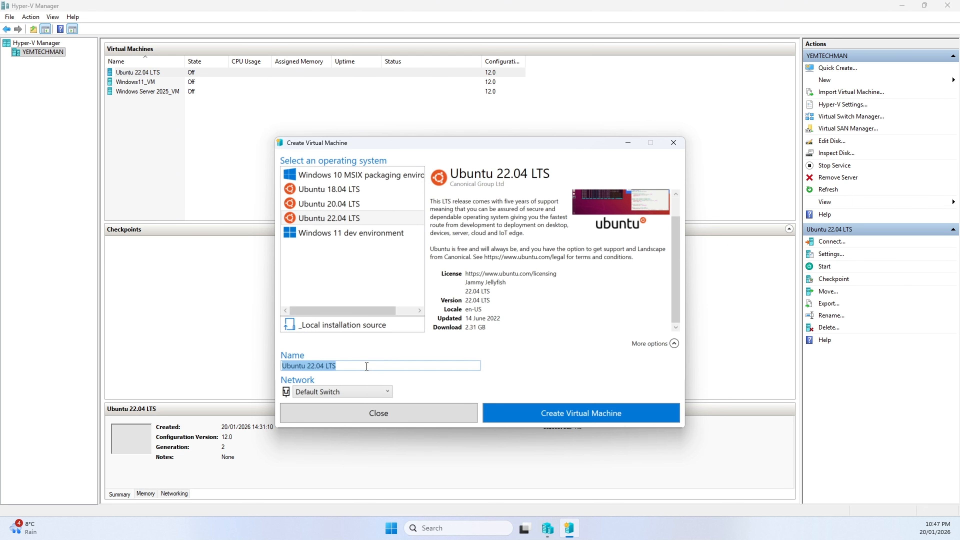
click(366, 366)
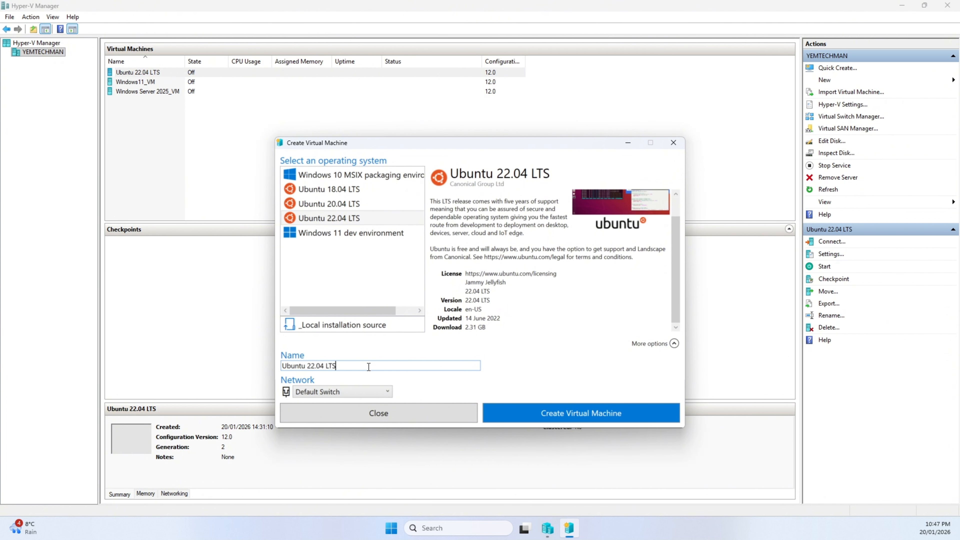
text(vm)
key(BackSpace)
key(BackSpace)
text(LTS_VM)
click(499, 414)
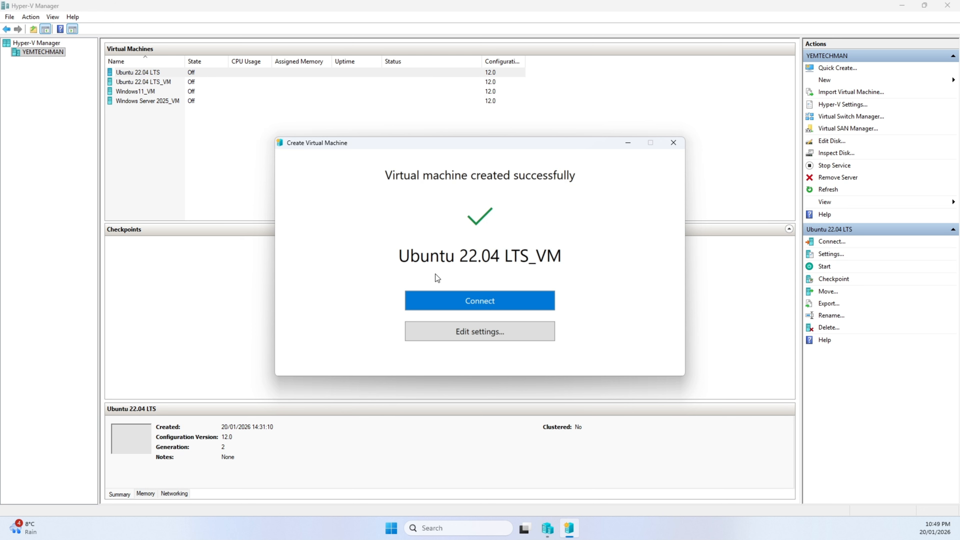
- Connect to the newly created virtual machine and start it
click(482, 302)
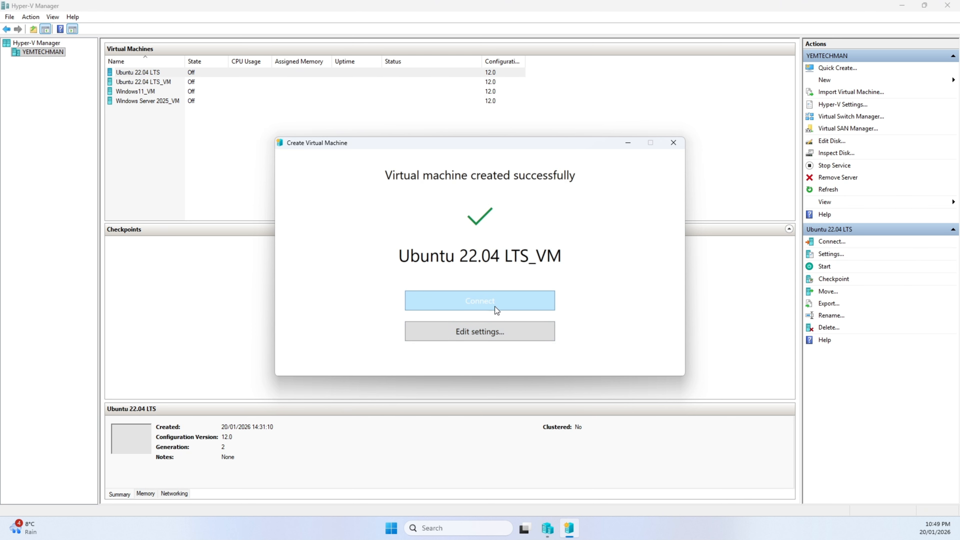
click(488, 302)
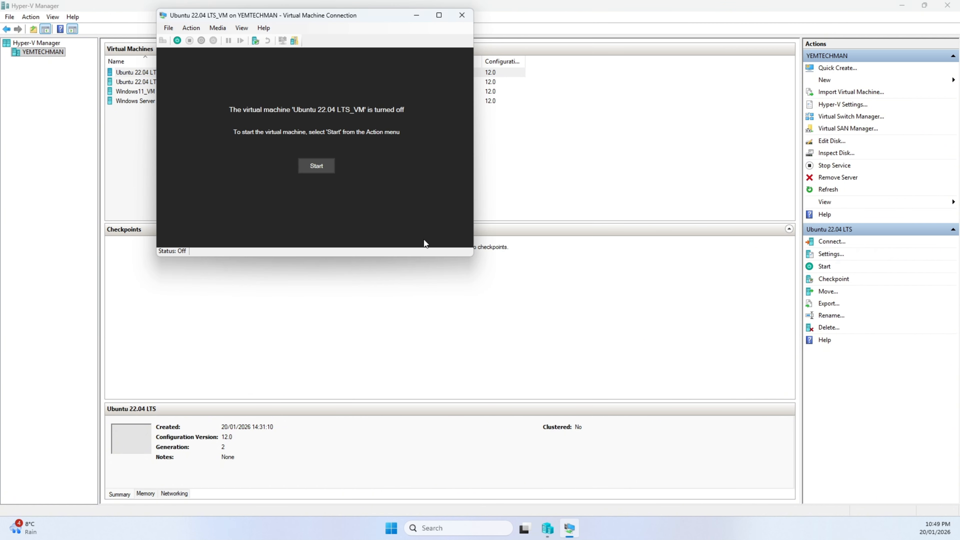
click(309, 166)
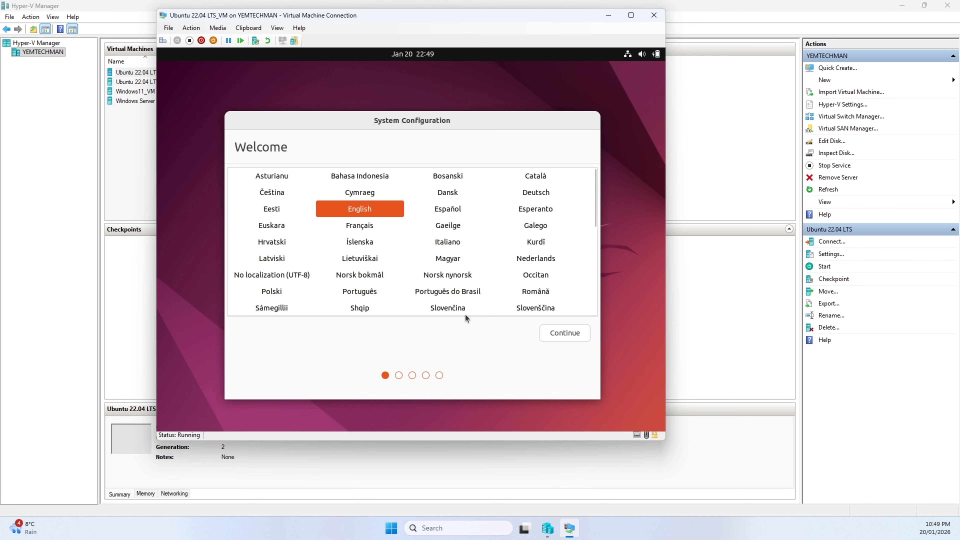
- Set up Ubuntu with English as the language, the English (US) keyboard layout and London as the location
click(551, 332)
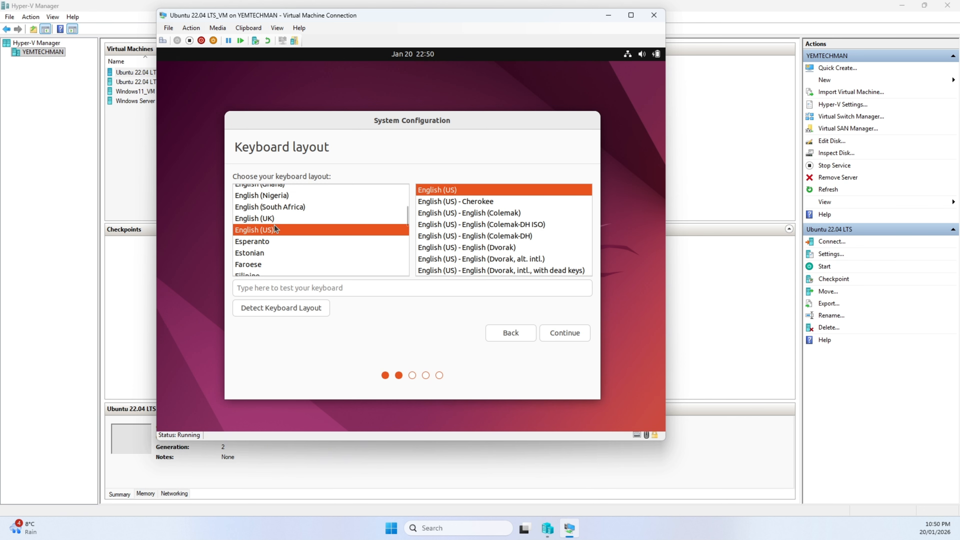
click(254, 222)
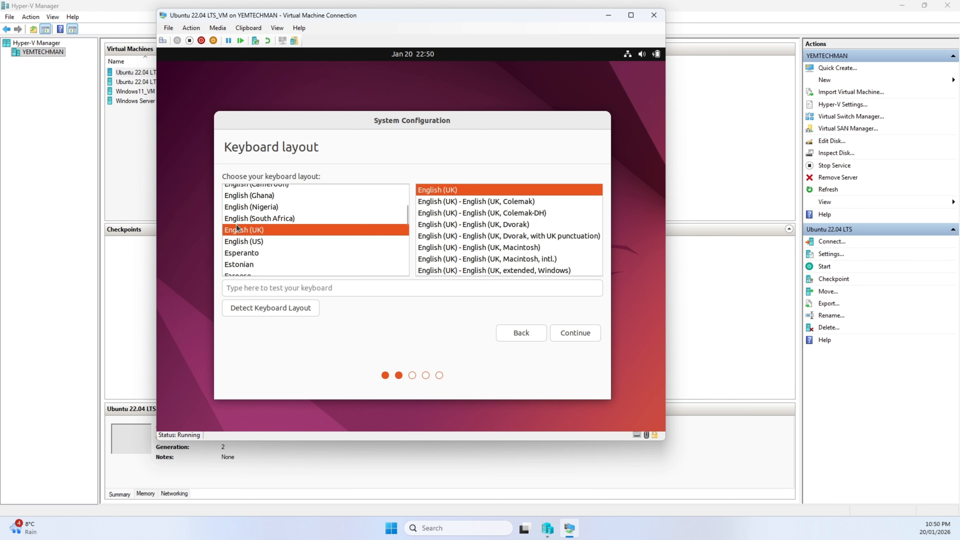
click(236, 242)
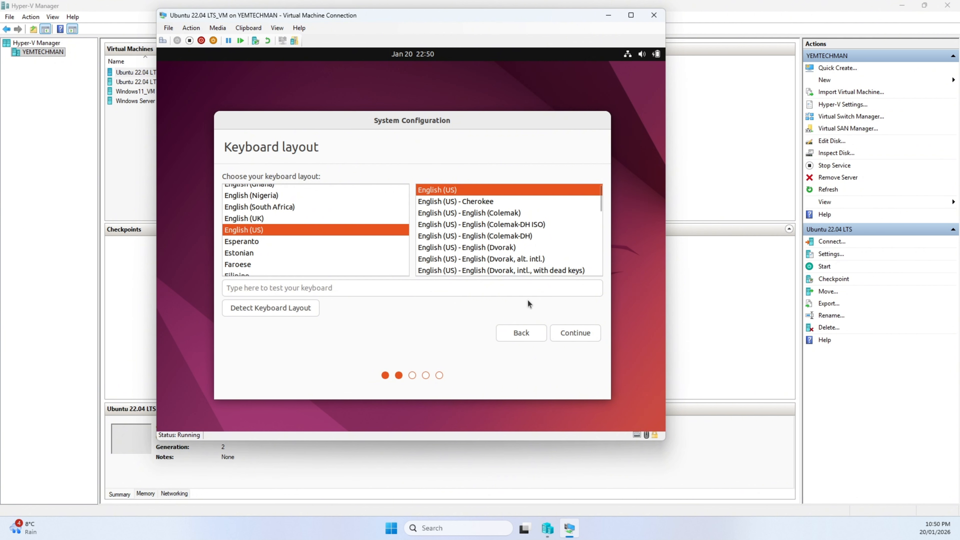
click(574, 332)
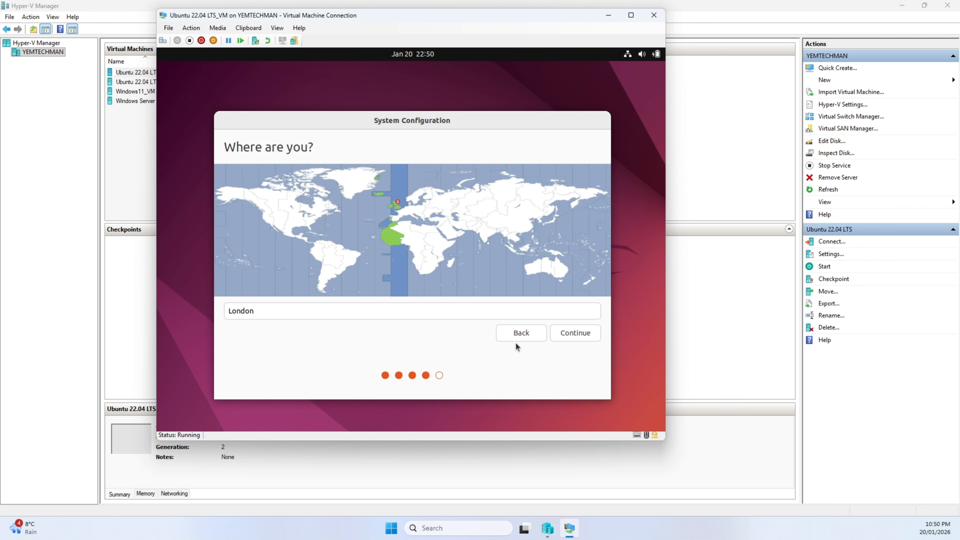
click(578, 334)
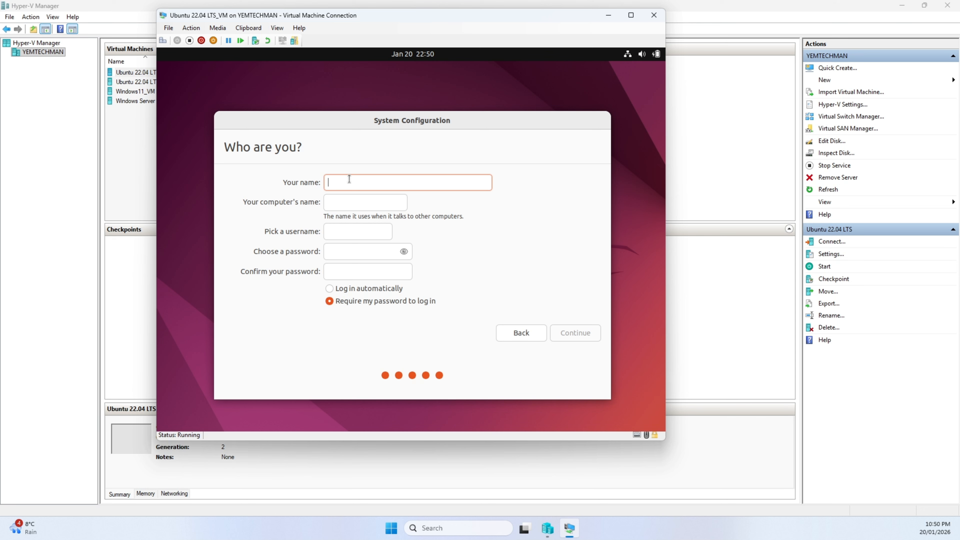
text(yEMTE)
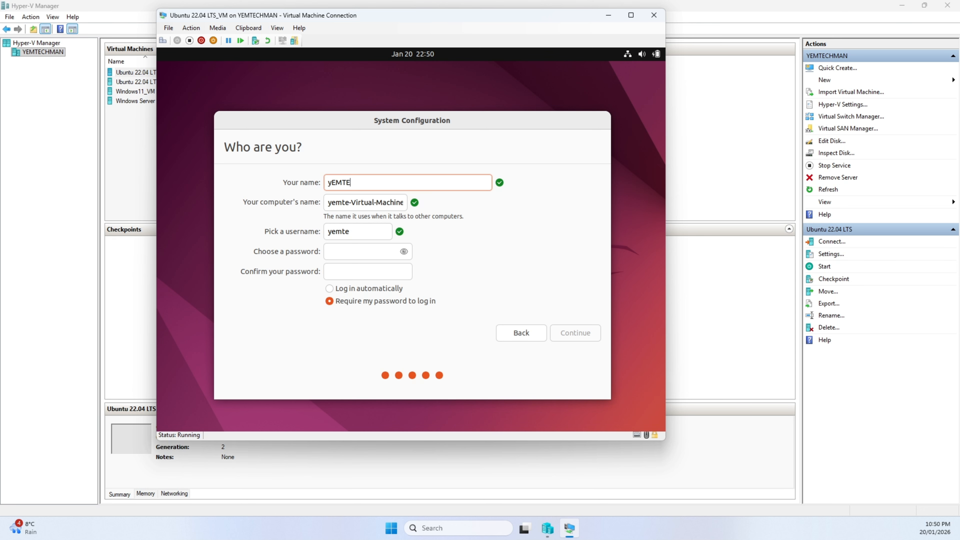
text(CHITLAB)
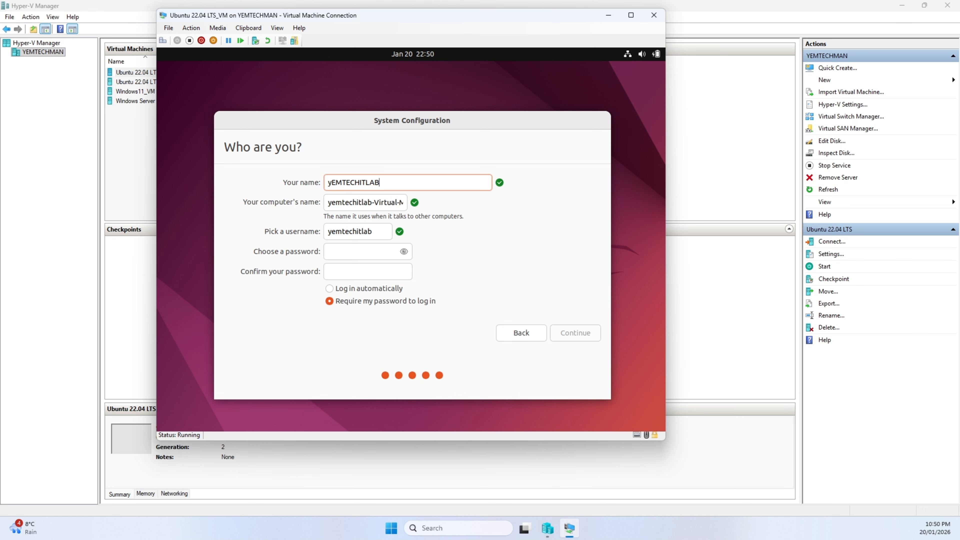
key(BackSpace)
key(BackSpace)
key(BackSpace)
key(BackSpace)
key(BackSpace)
key(BackSpace)
key(BackSpace)
key(BackSpace)
key(BackSpace)
key(BackSpace)
key(BackSpace)
key(BackSpace)
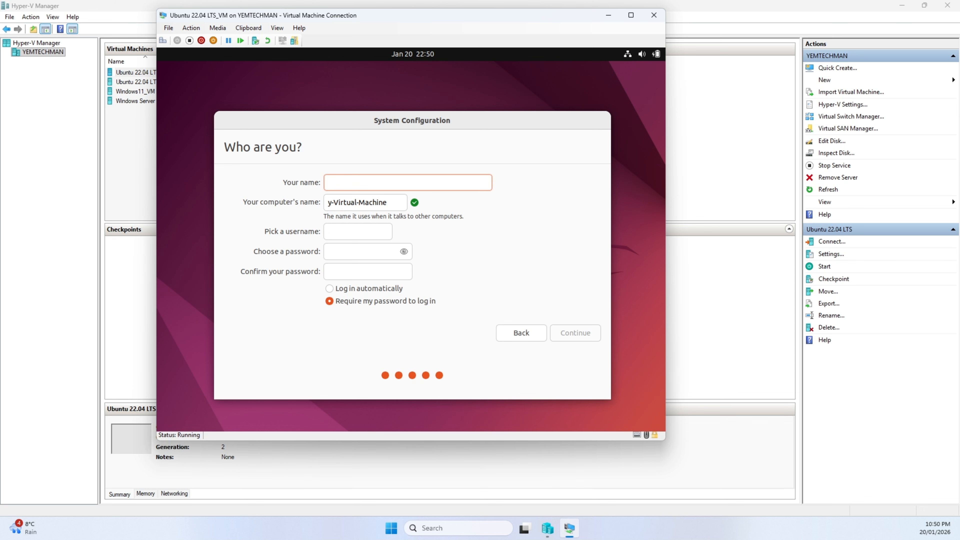
text(Y)
key(BackSpace)
- Enter yemtechitlab as the account's name, fill in and confirm the account password, and continue the Ubuntu setup
text(ye)
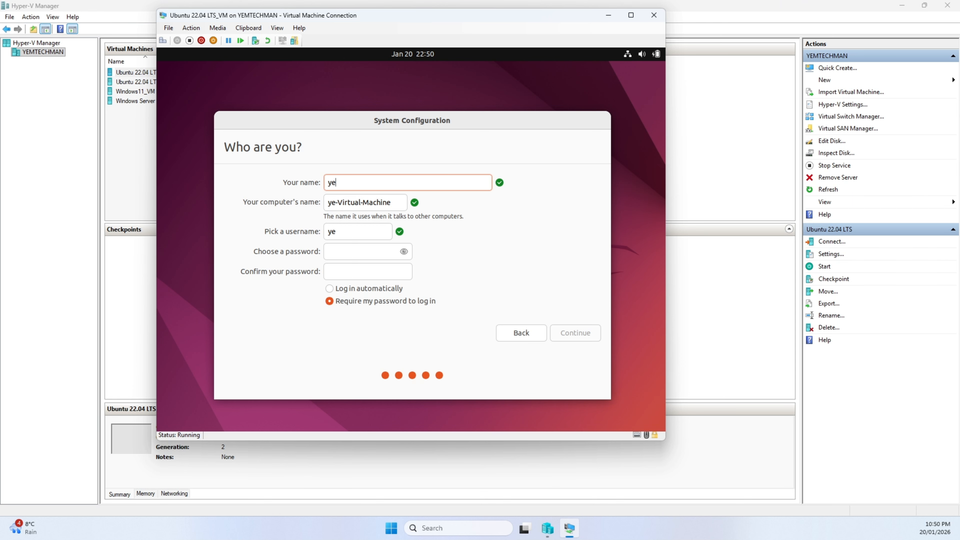
text(mtechit)
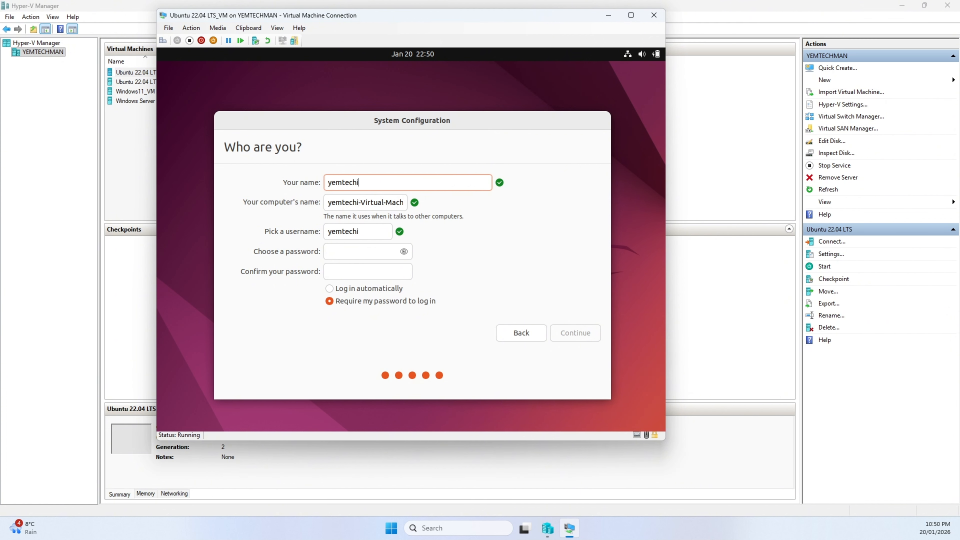
text(lab)
click(361, 254)
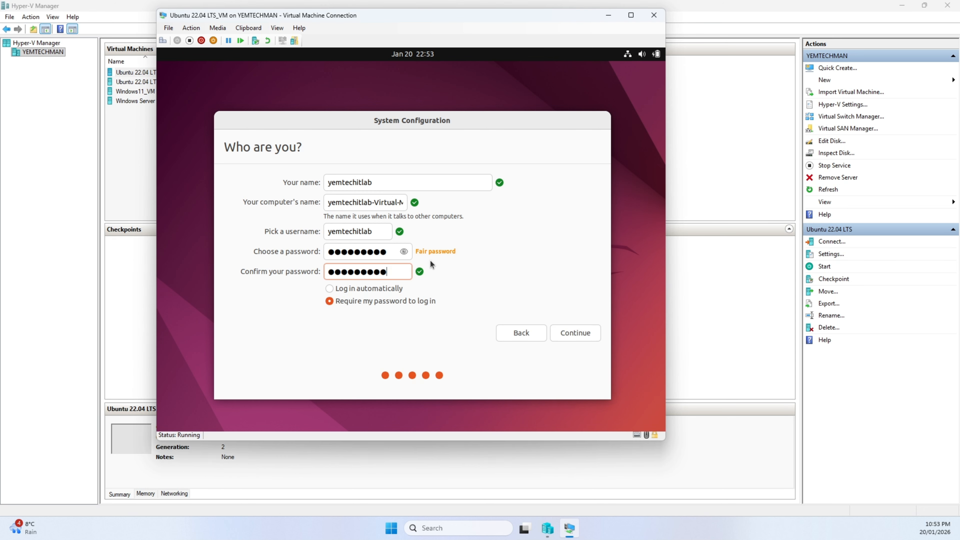
click(570, 332)
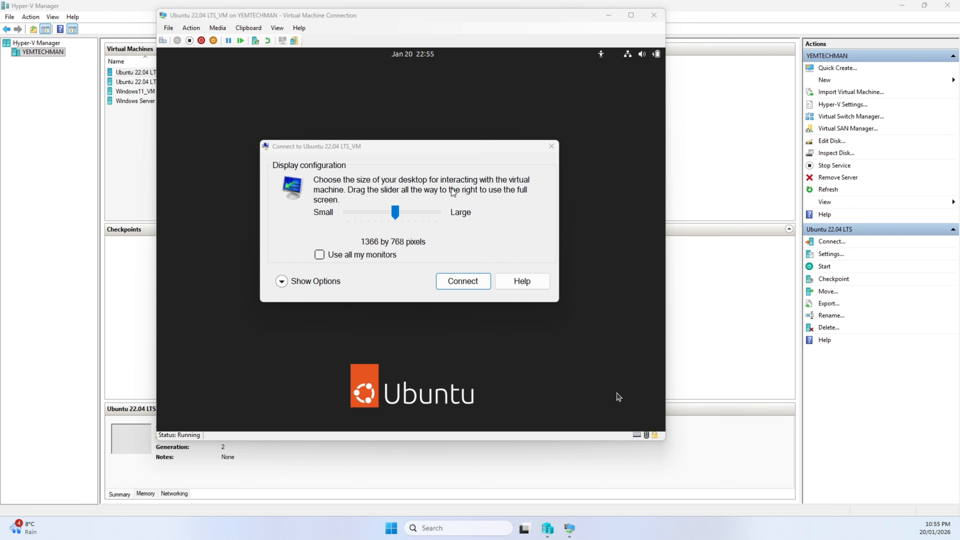
- Connect to the virtual machine's desktop with a display size of 1366 by 768 pixels
click(459, 280)
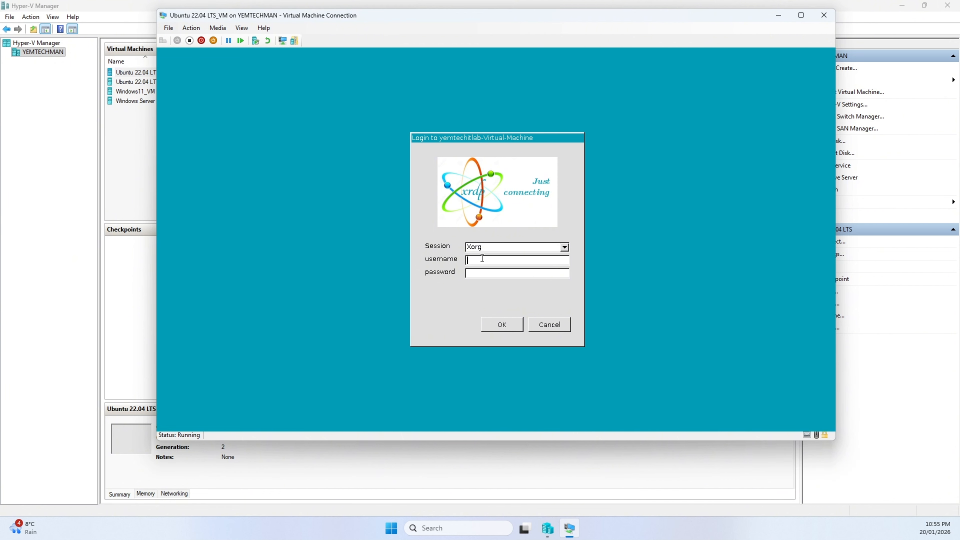
- Try to log in to the Xorg session with the username yemtechitlab and the account password
text(YE)
key(BackSpace)
key(BackSpace)
text(yemtechitlab)
text(**********)
click(506, 324)
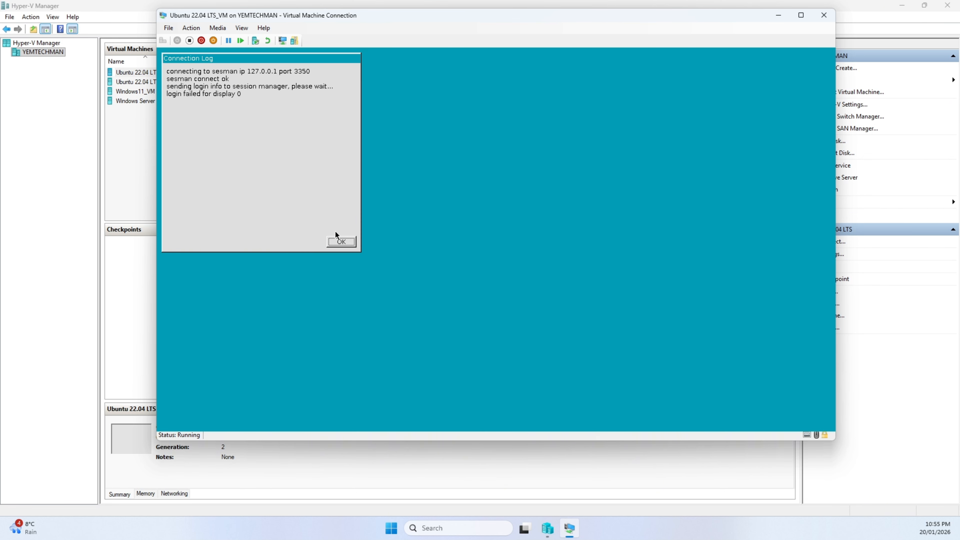
click(335, 237)
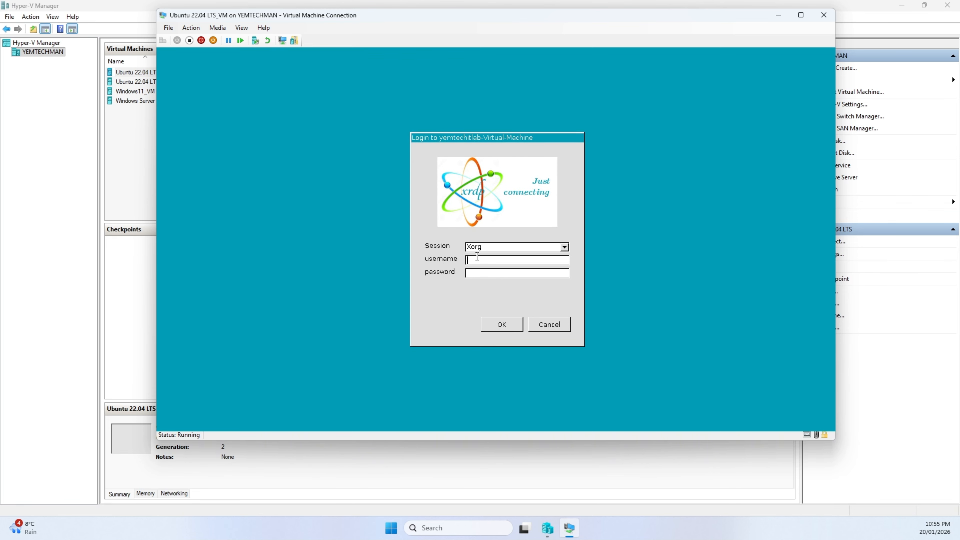
- Log in to the Xorg session again with the username yemtechitlab and the account password
text(yemtechitlab)
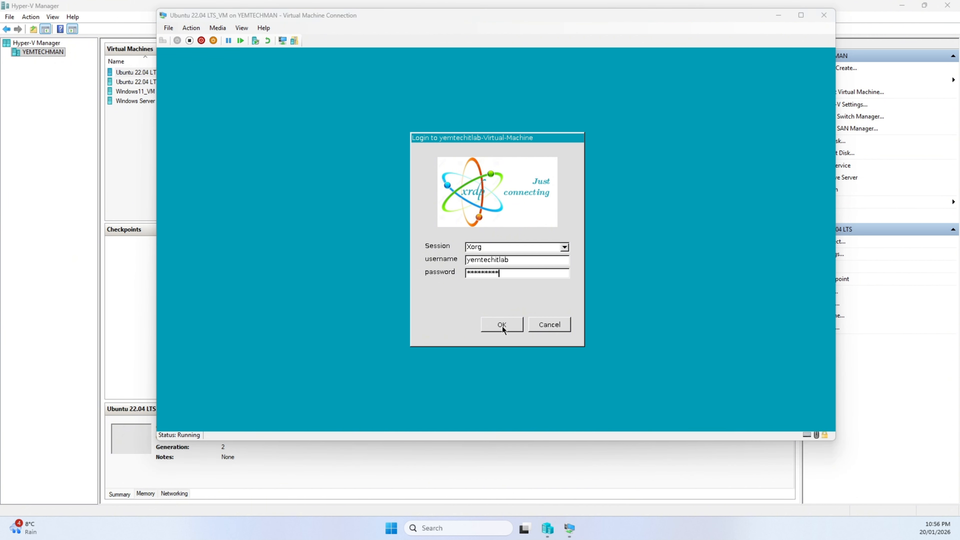
click(502, 328)
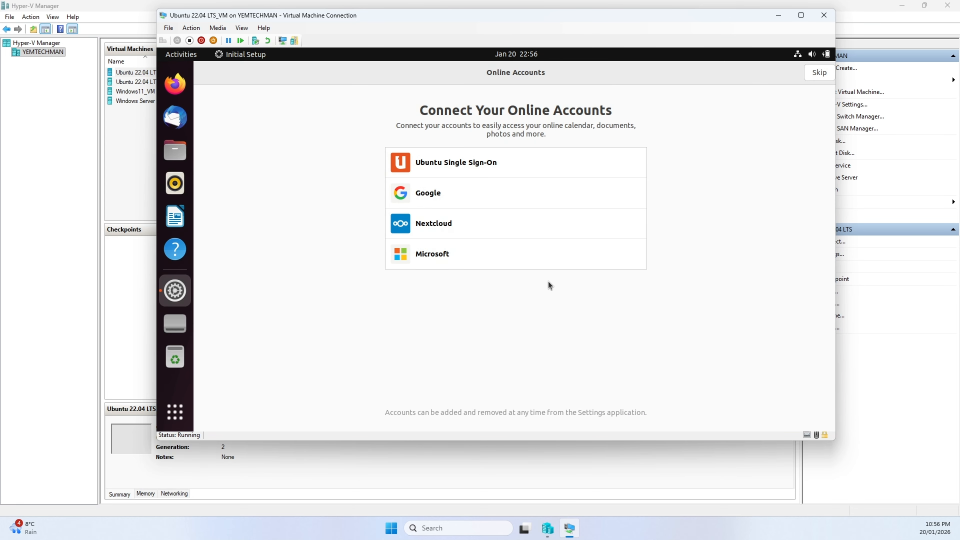
- Skip connecting online accounts, then continue past Livepatch without setting it up after checking its legal notice
click(821, 77)
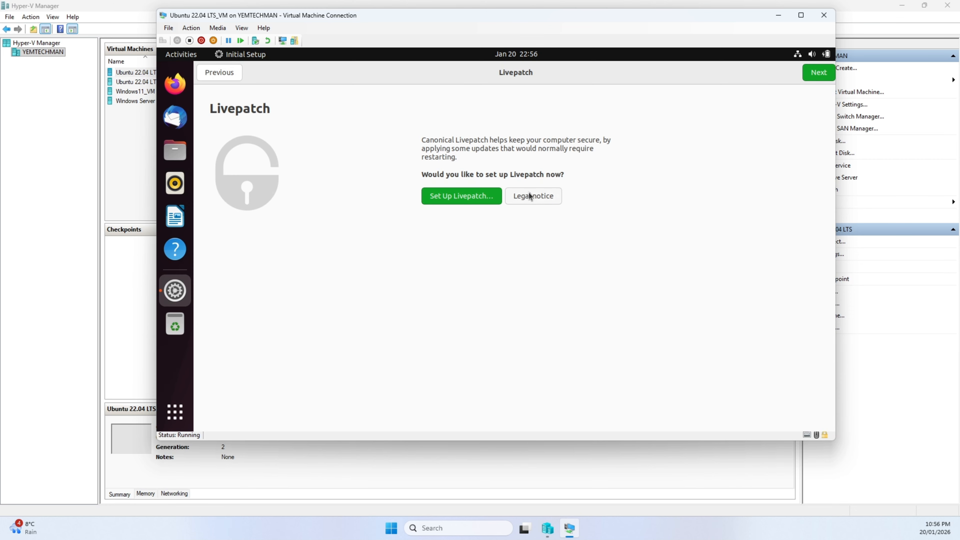
click(519, 199)
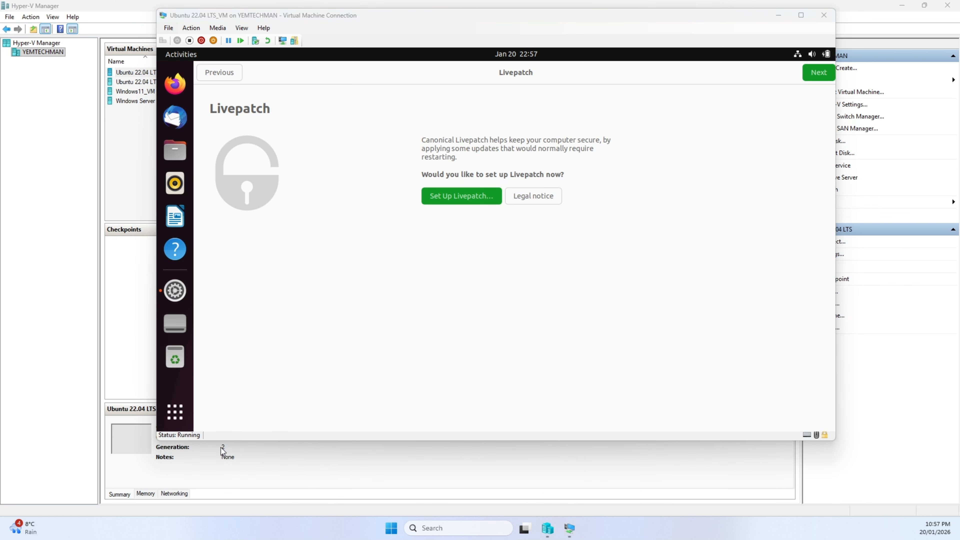
click(812, 75)
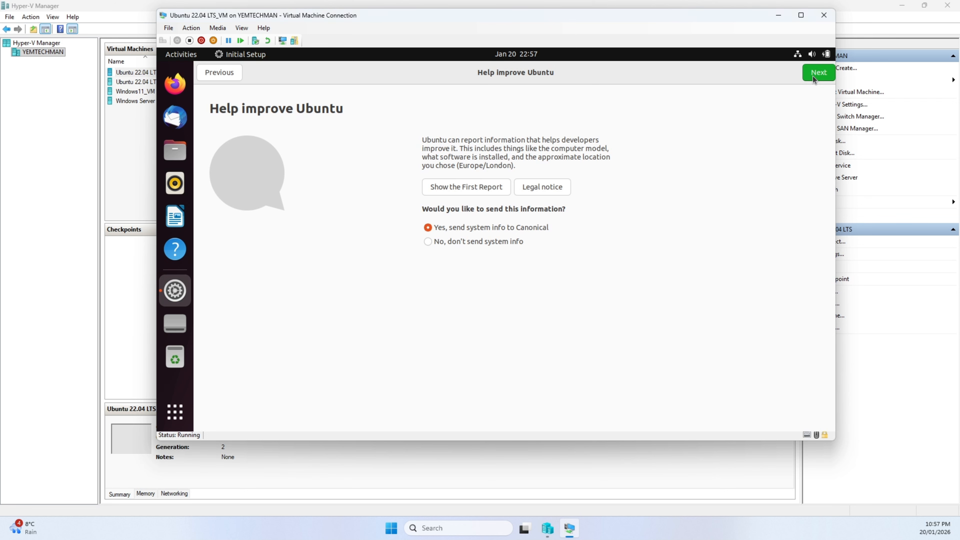
- Choose not to send system info to Canonical and finish the initial setup with Location Services left off
click(511, 241)
click(818, 74)
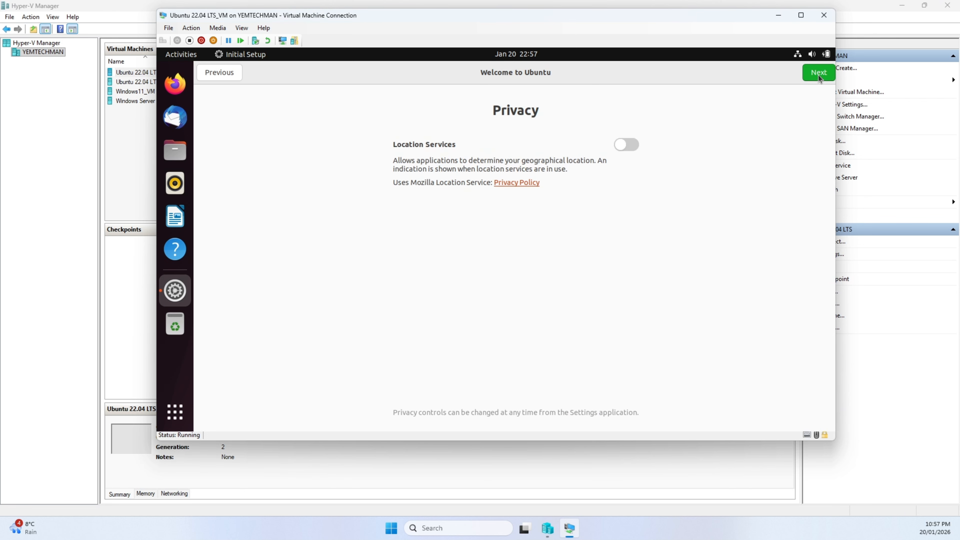
click(818, 76)
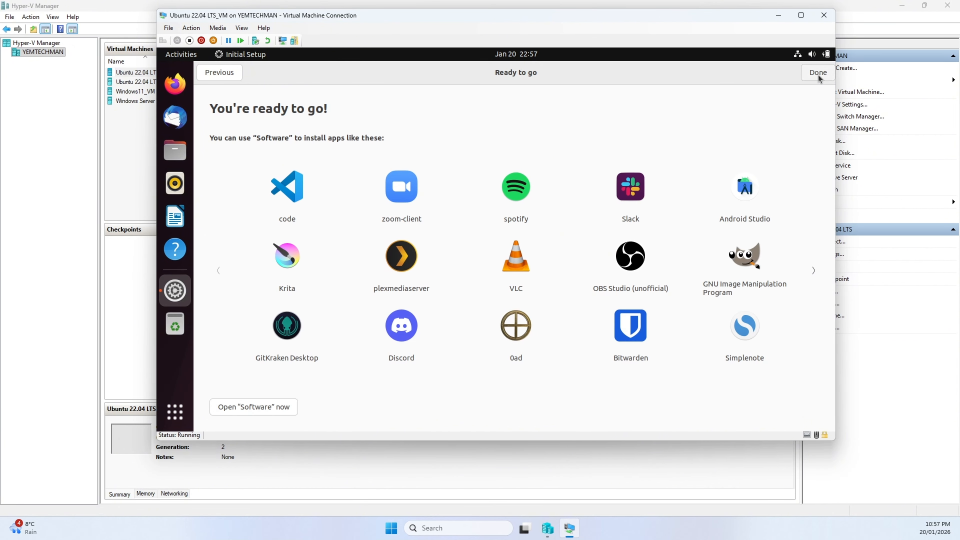
click(817, 73)
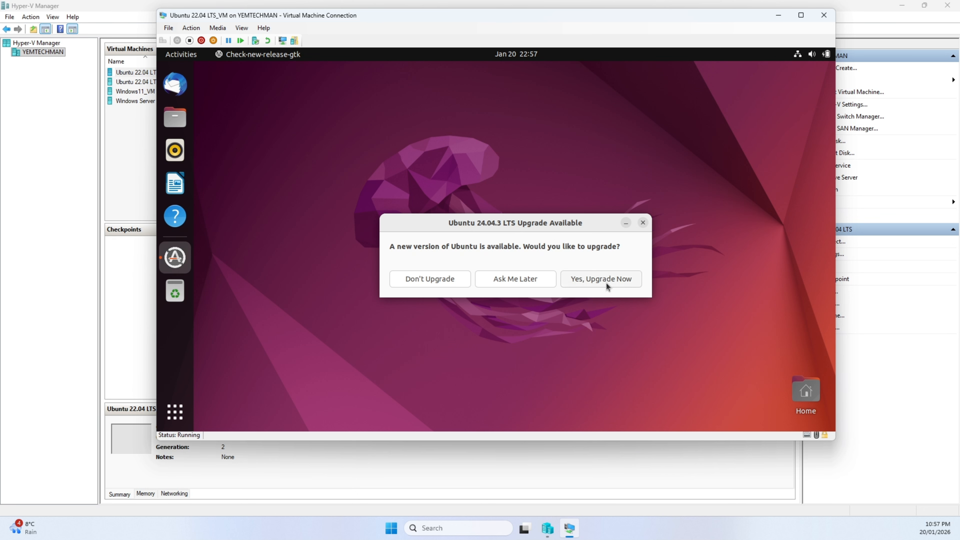
- Decline the upgrade to Ubuntu 24.04.3 LTS and postpone installing the Ubuntu 22.04 software updates
click(426, 282)
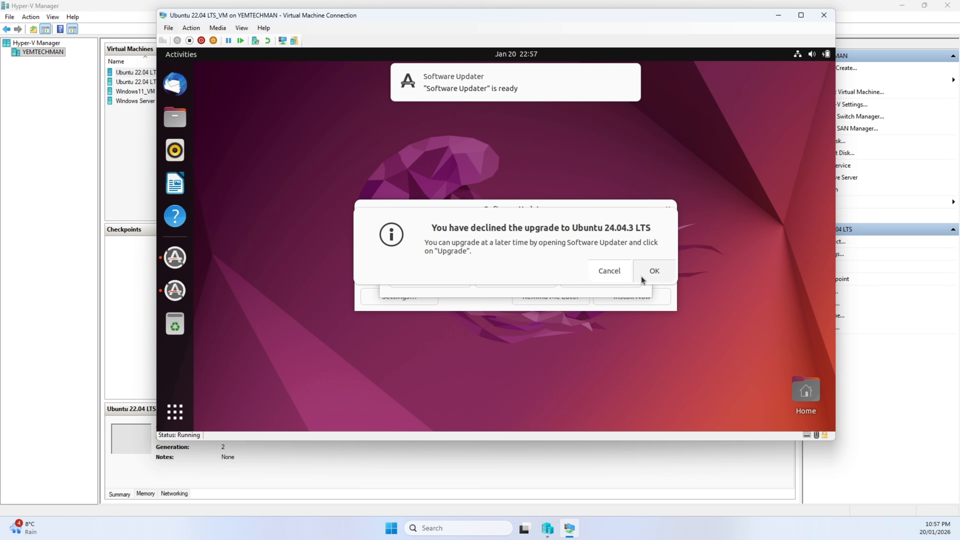
click(616, 274)
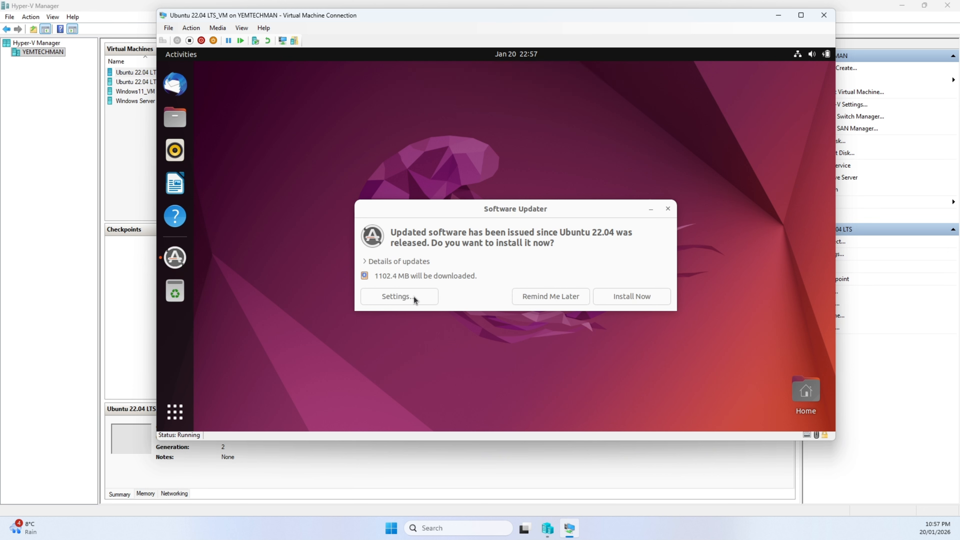
click(571, 298)
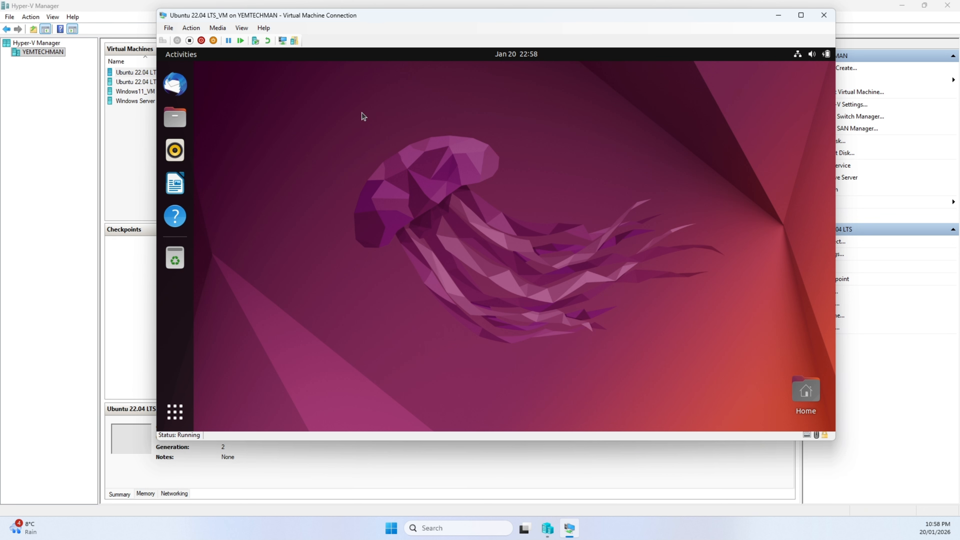
- Search the Ubuntu applications for "ter" and open Terminal
click(189, 57)
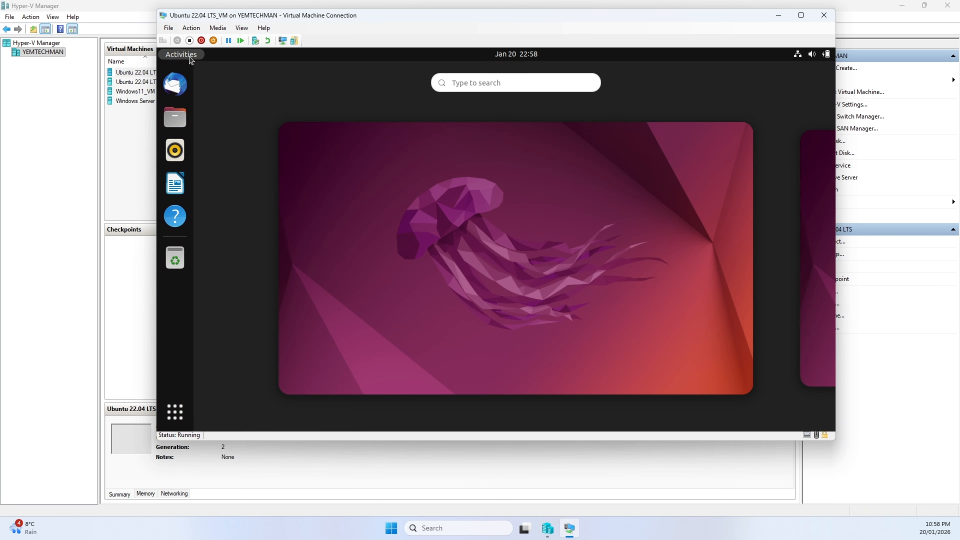
click(496, 83)
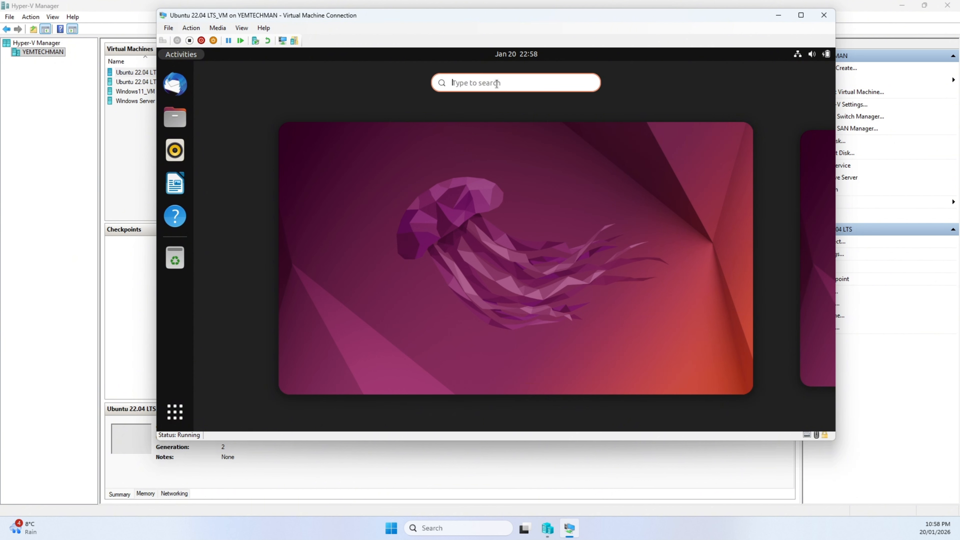
text(ter)
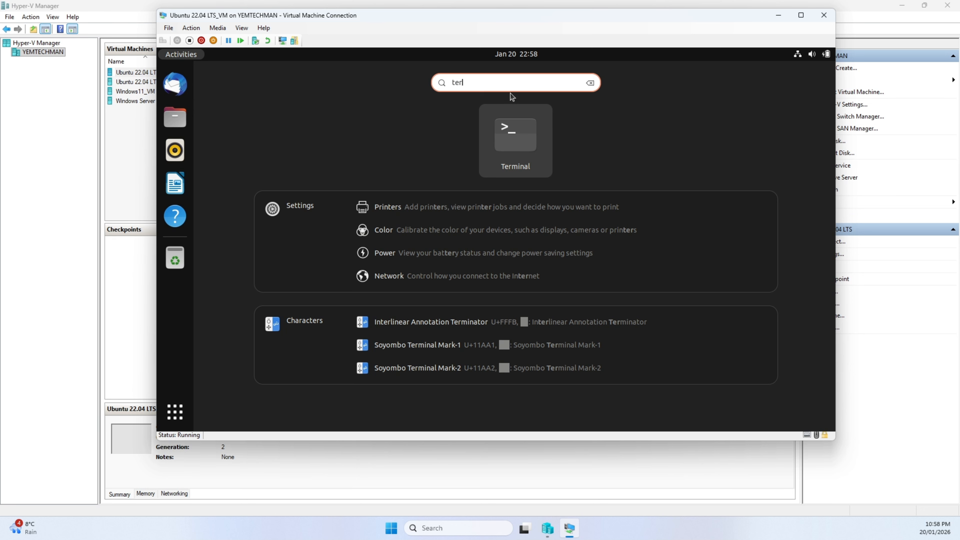
click(515, 135)
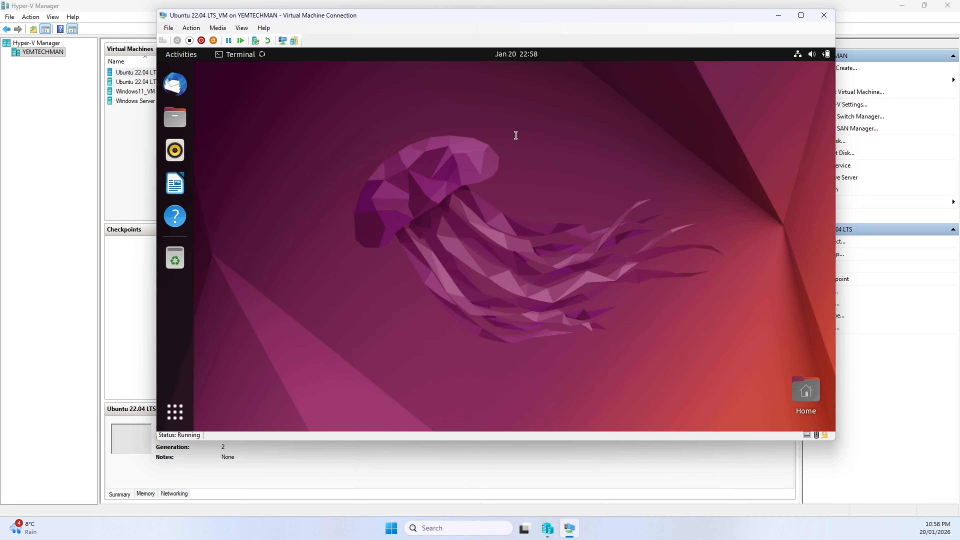